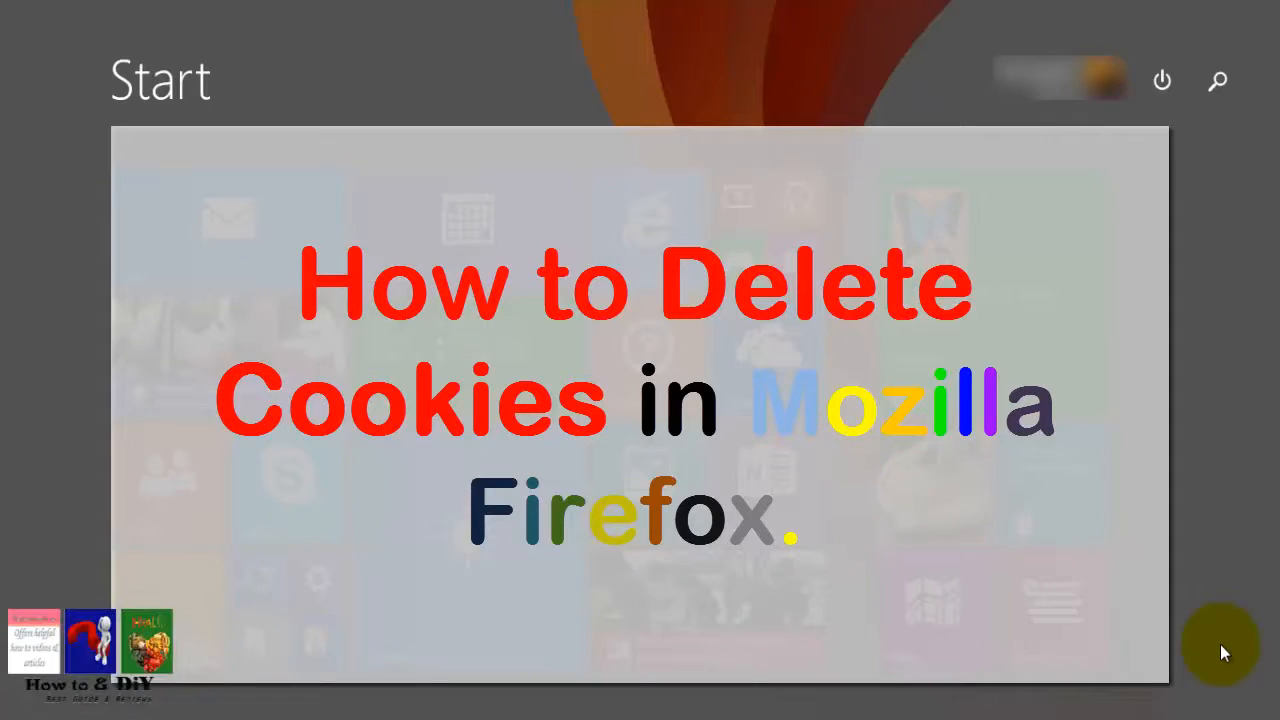
- Search for Firefox from the Start screen and launch it
left_click(1217, 80)
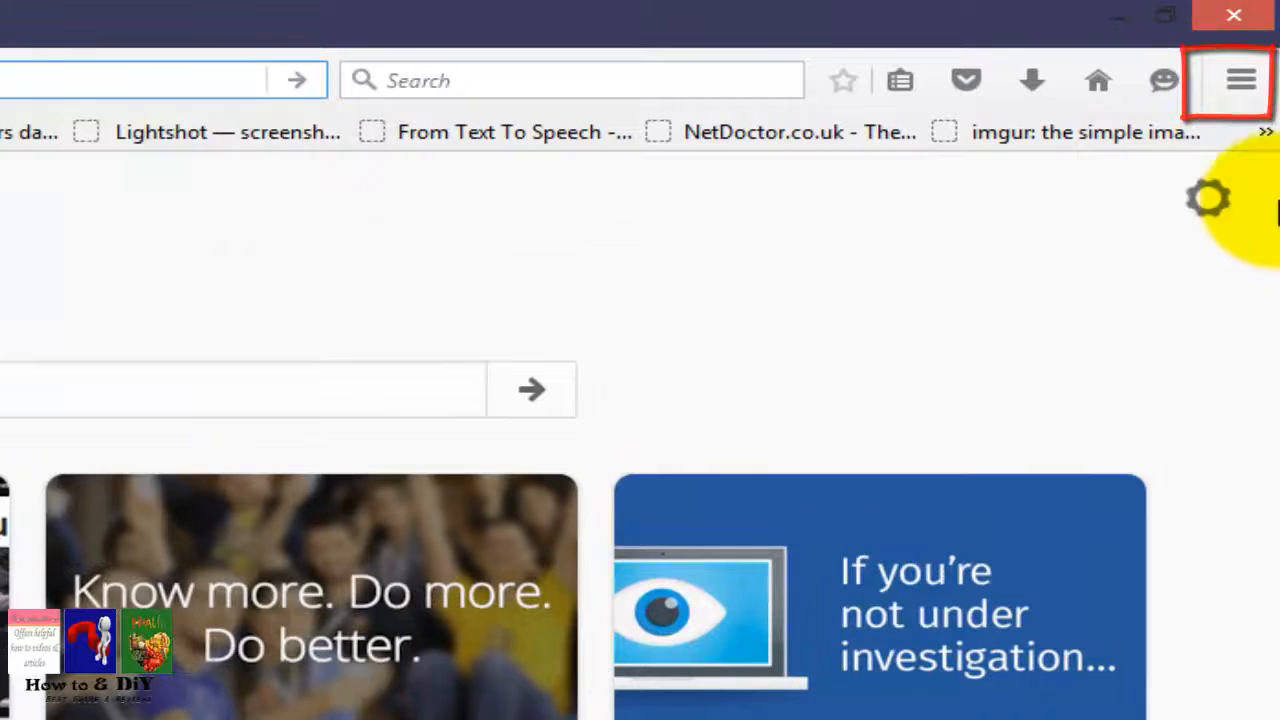
- Reach the Options page from the main menu panel
left_click(1241, 82)
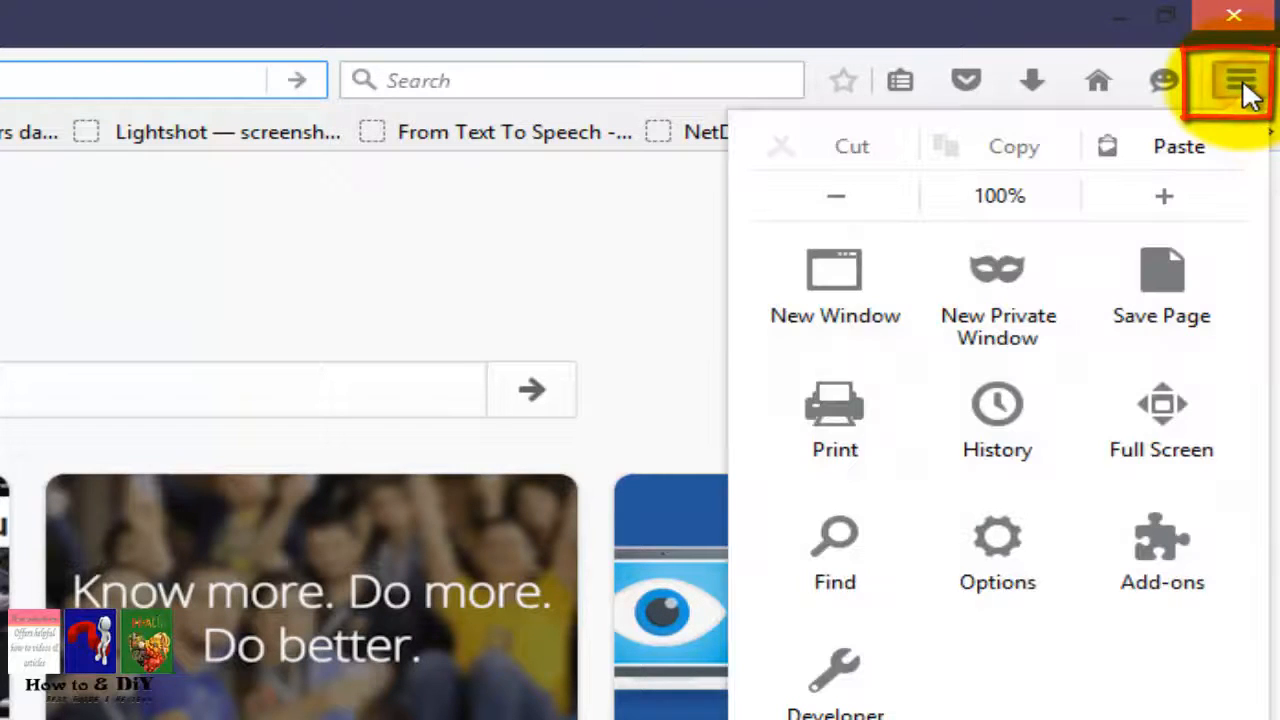
left_click(1011, 580)
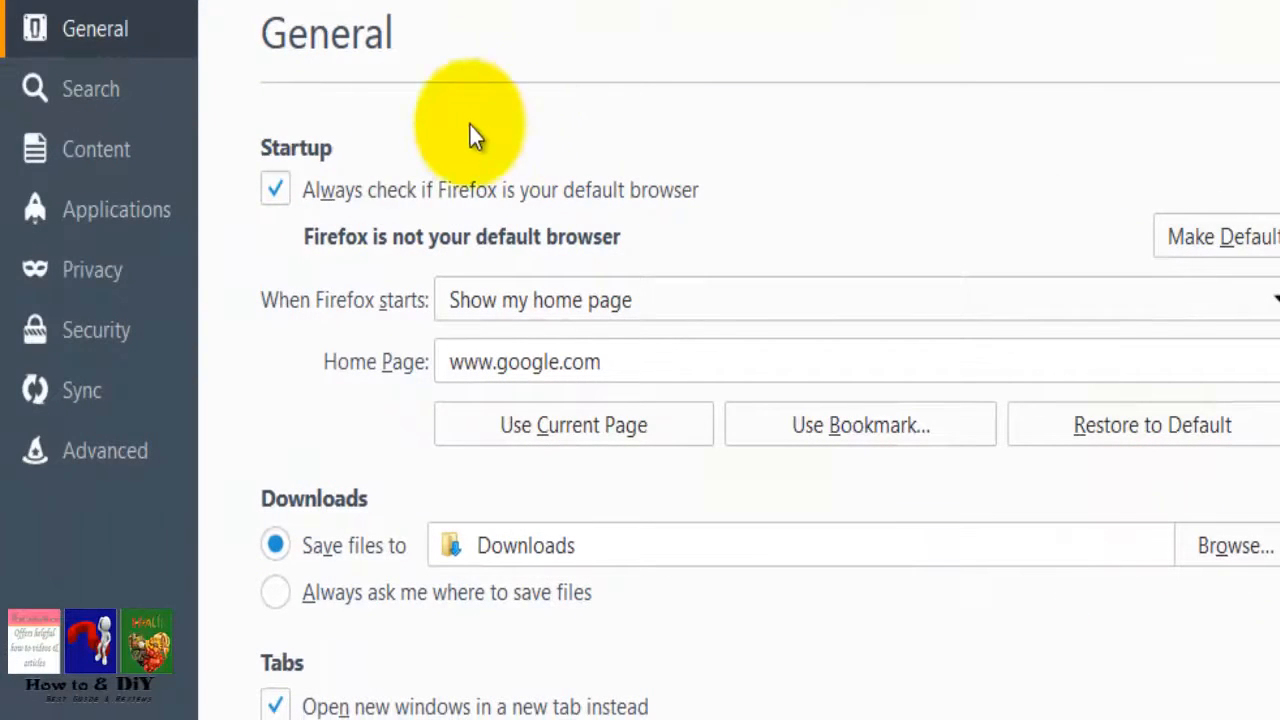
- Show the stored cookies list via the Privacy section's 'remove individual cookies' link
left_click(128, 285)
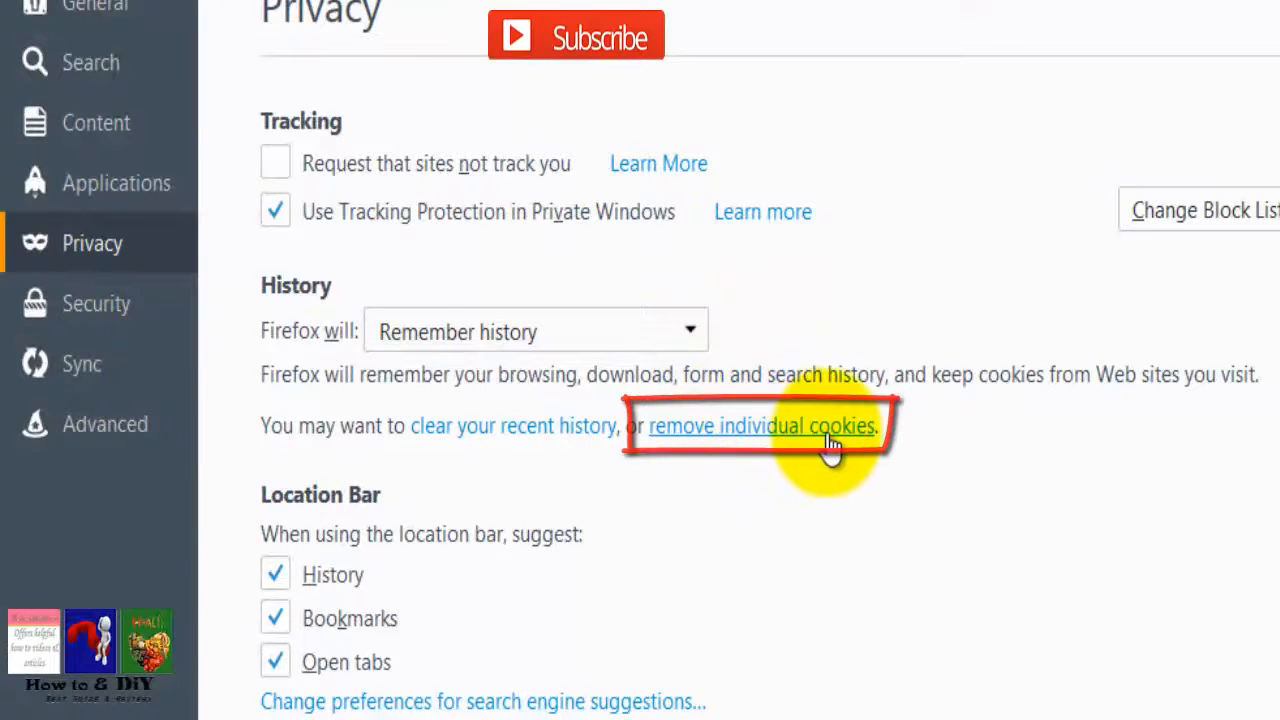
left_click(827, 432)
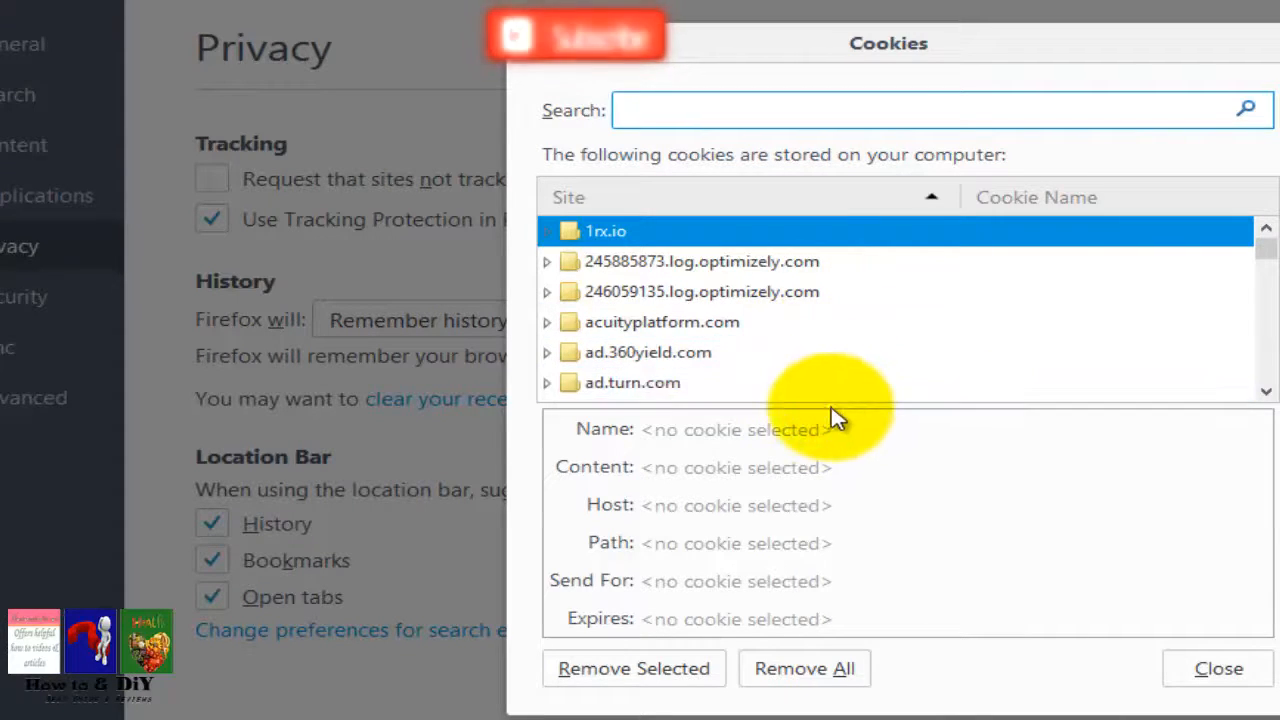
- Remove the 245885873.log.optimizely.com, acuityplatform.com and ad.turn.com cookies individually
left_click(706, 262)
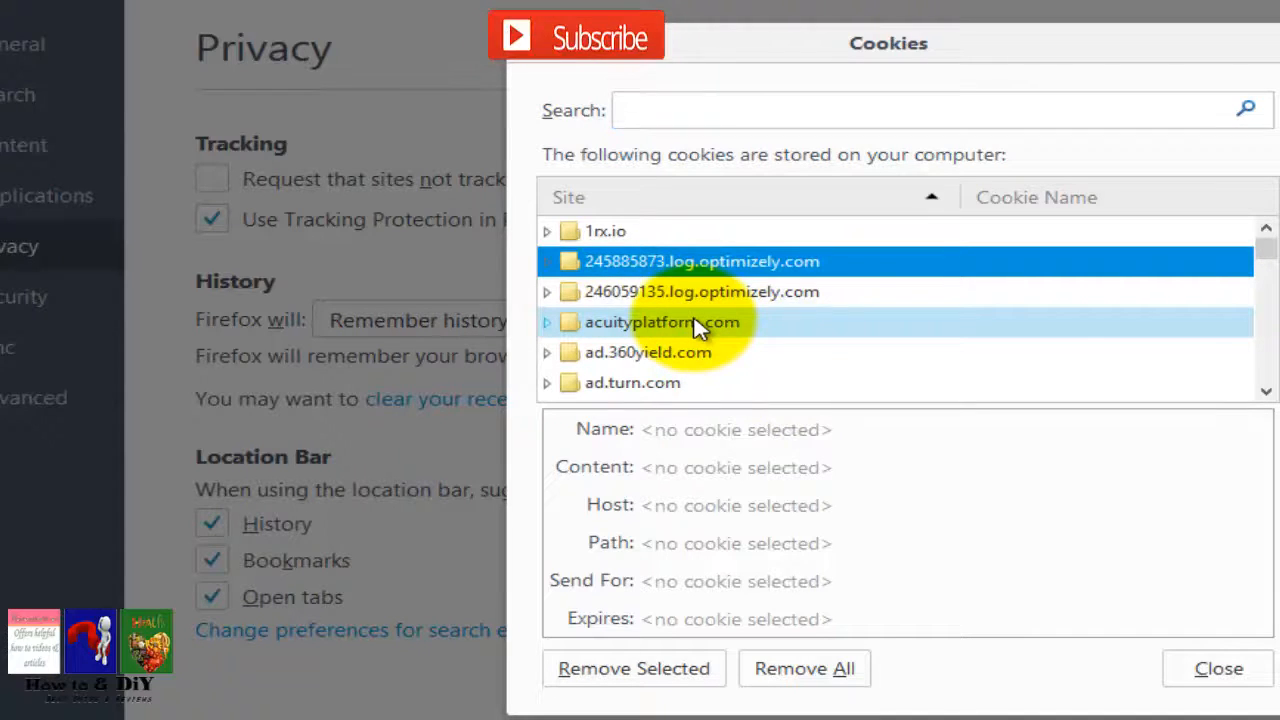
left_click(634, 670)
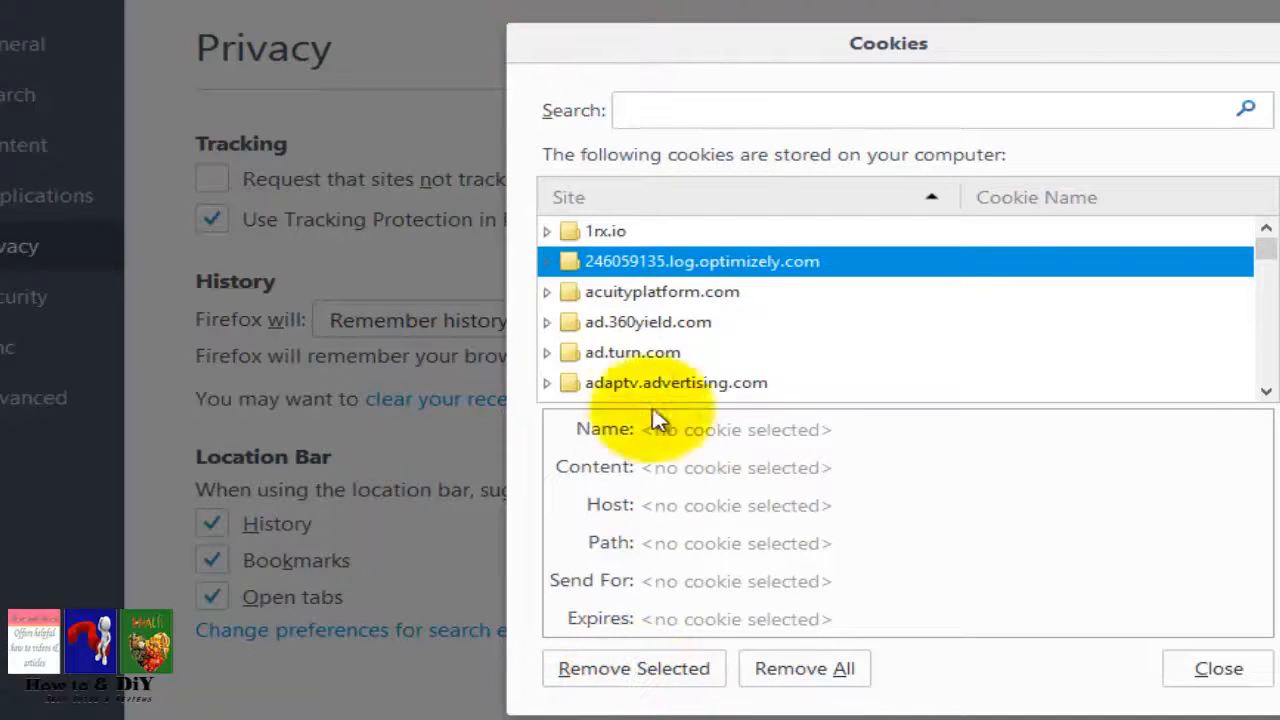
left_click(648, 292)
left_click(634, 668)
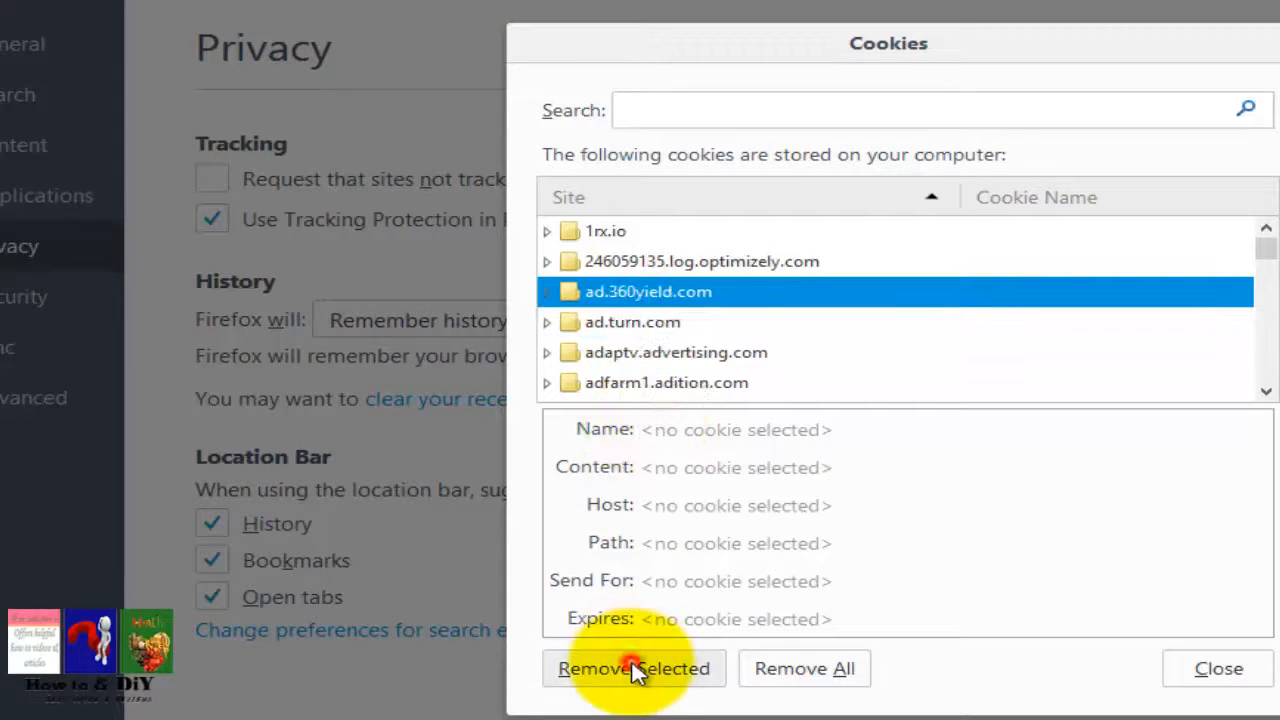
left_click(645, 324)
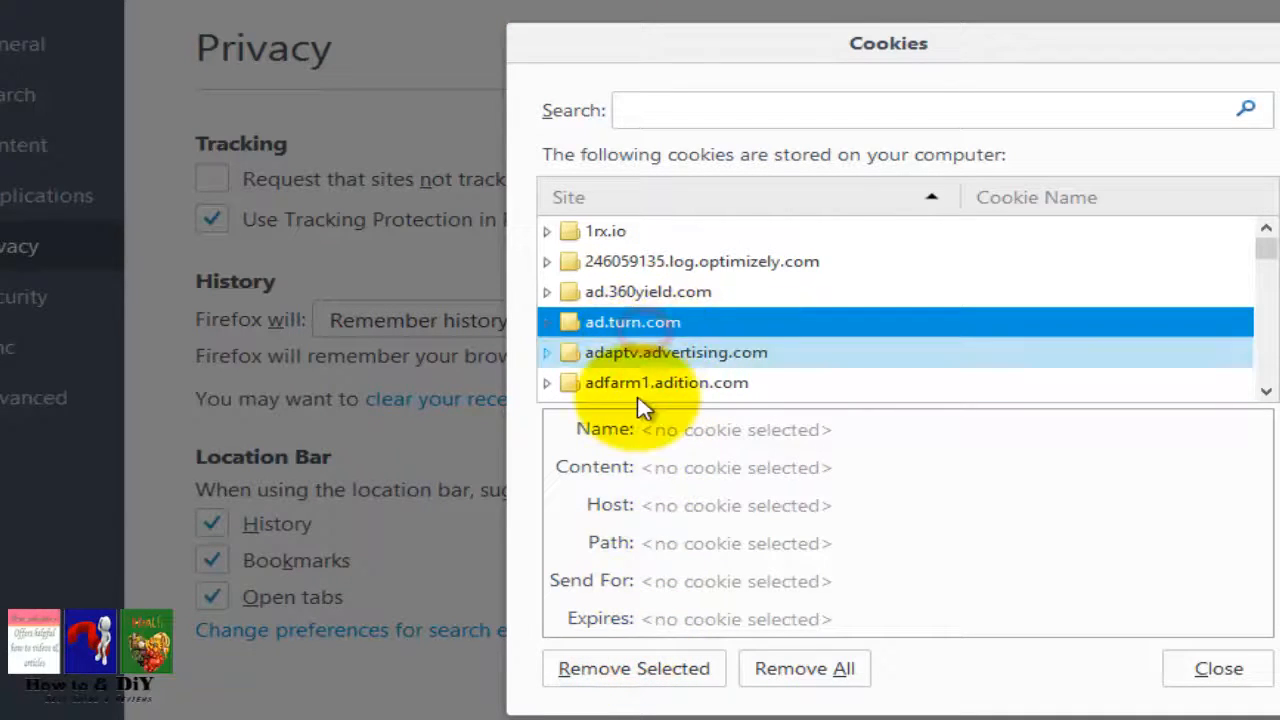
left_click(648, 675)
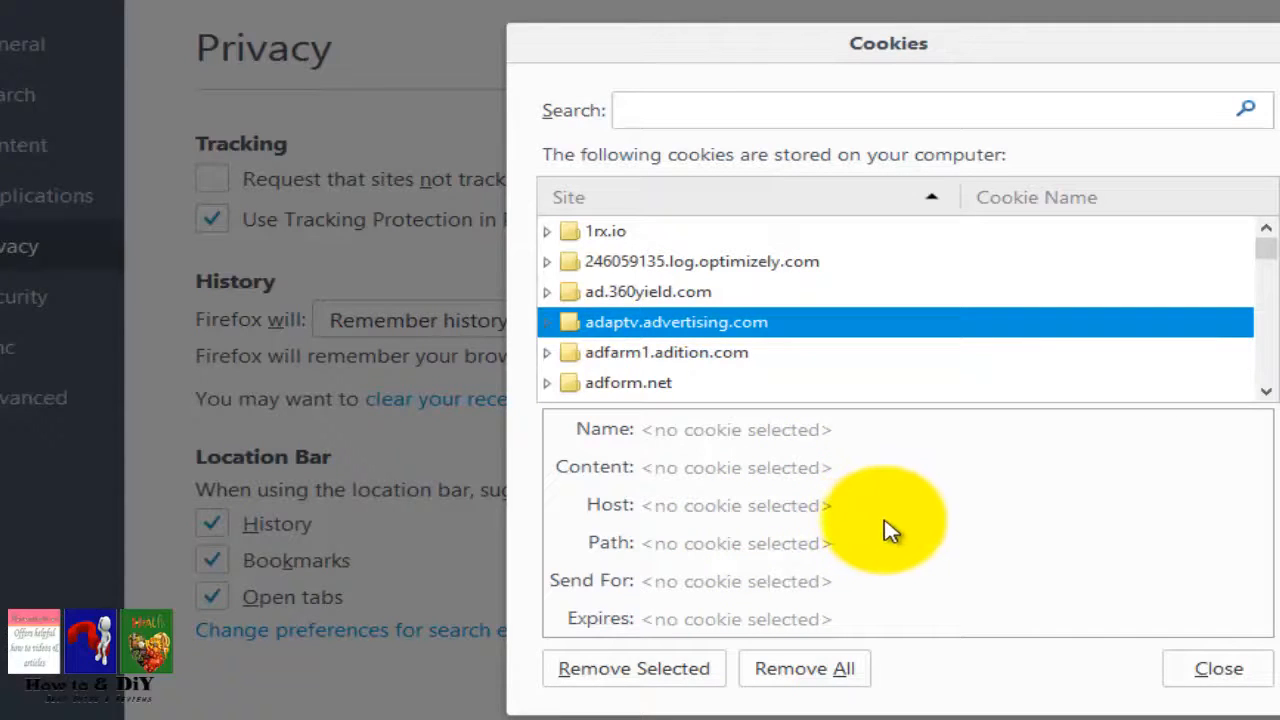
- Remove all remaining cookies and close the emptied Cookies window
left_click(845, 680)
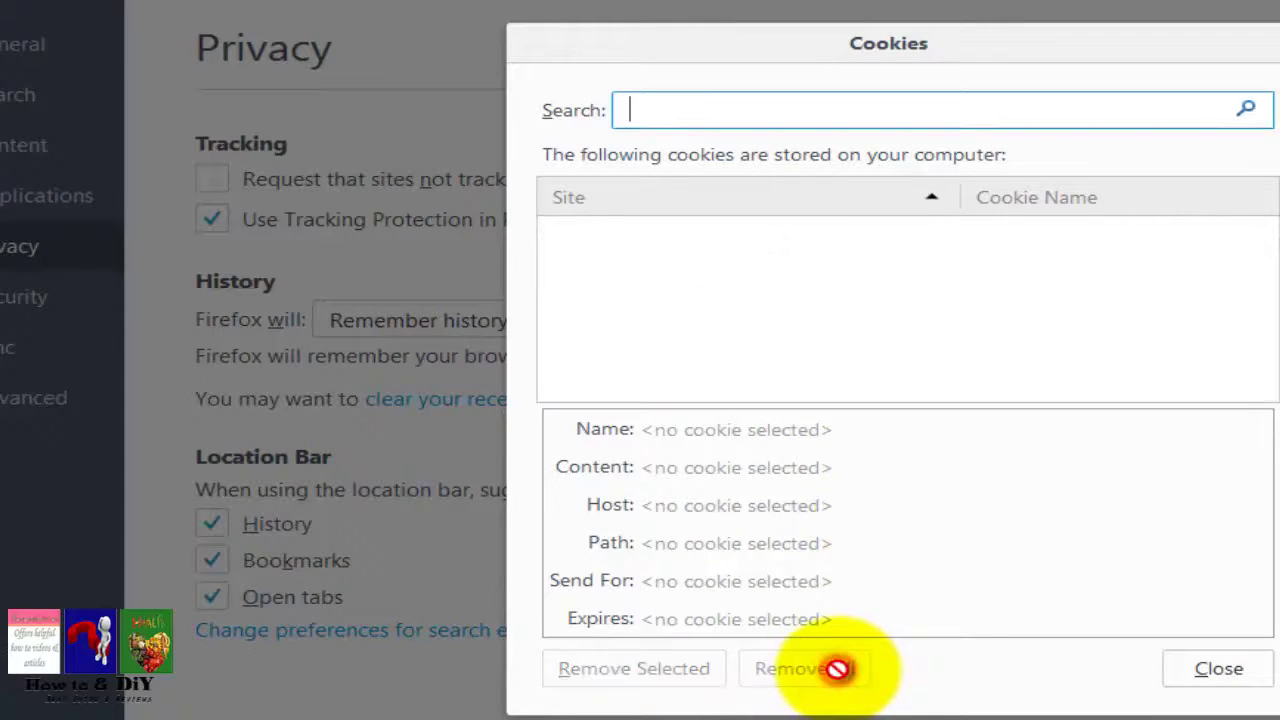
left_click(1218, 669)
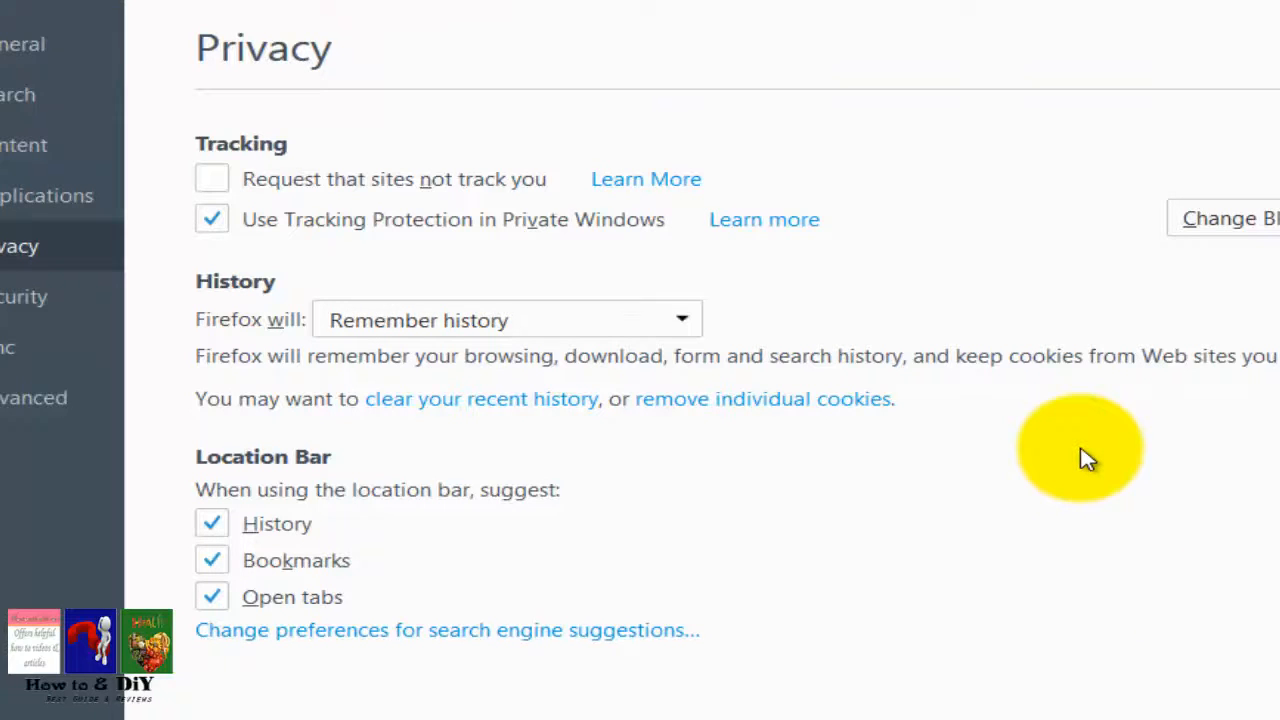